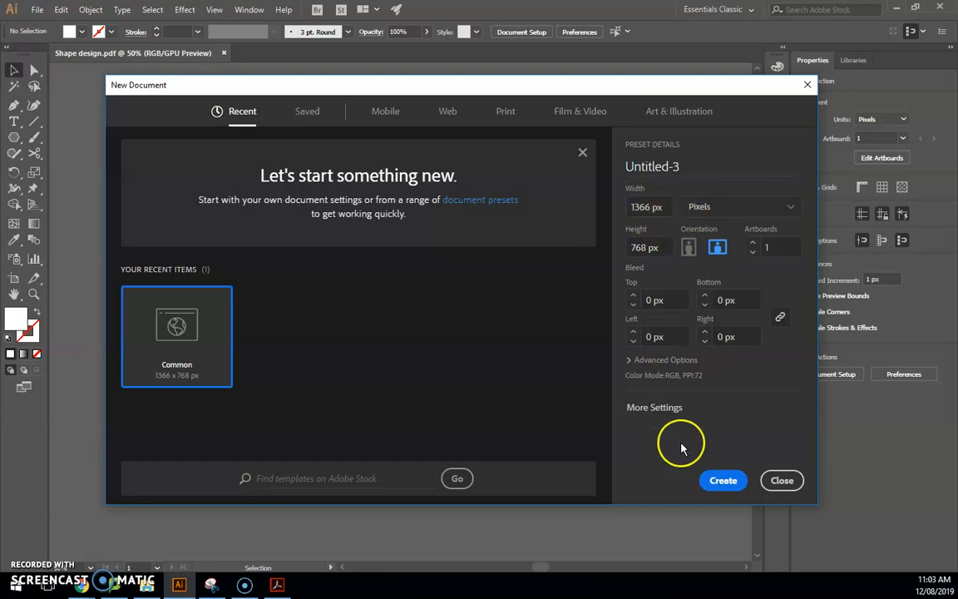
# - Create a 1366 x 768 px document and reset the Essentials Classic workspace
pyautogui.click(714, 480)
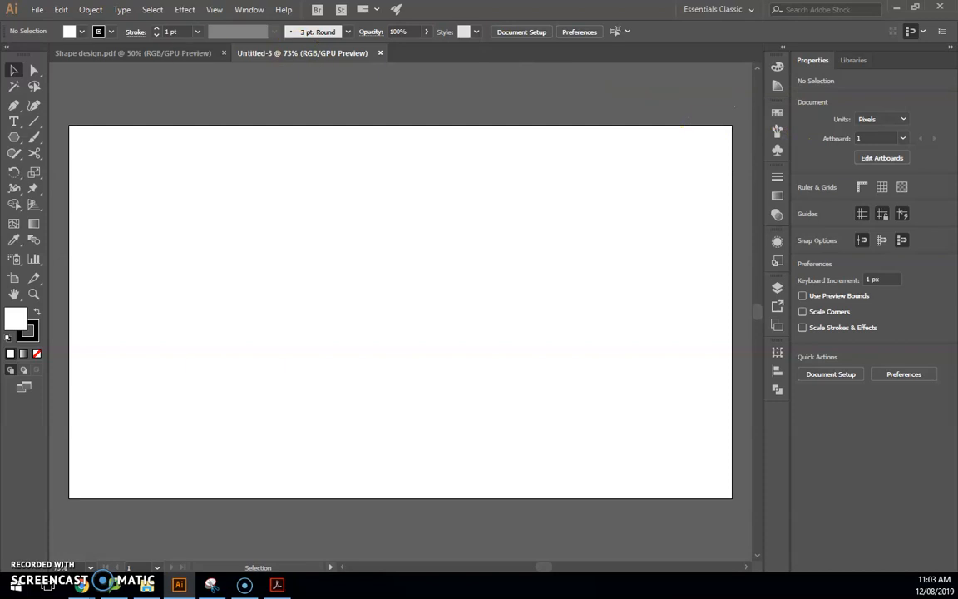
pyautogui.click(240, 11)
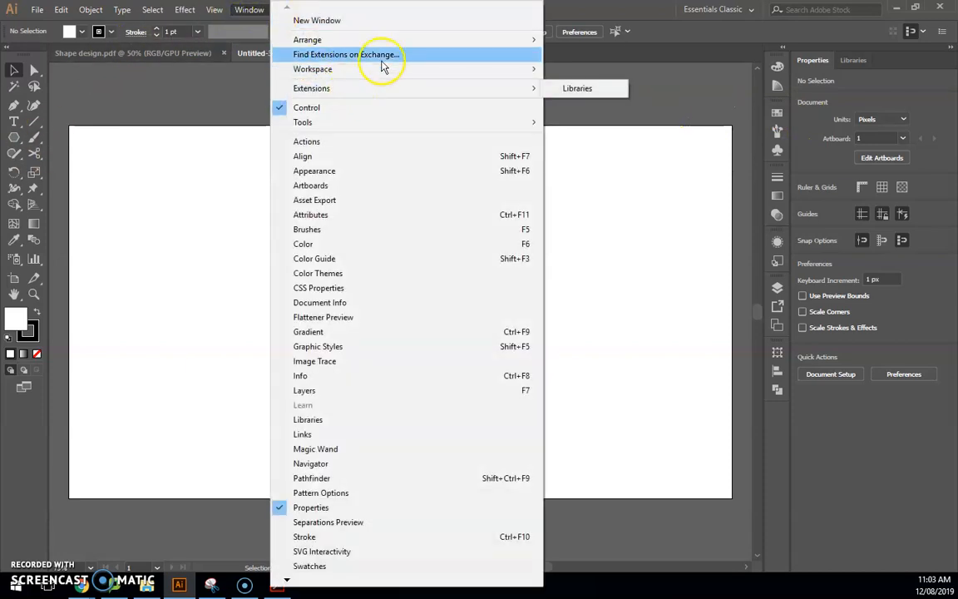
pyautogui.moveTo(400, 71)
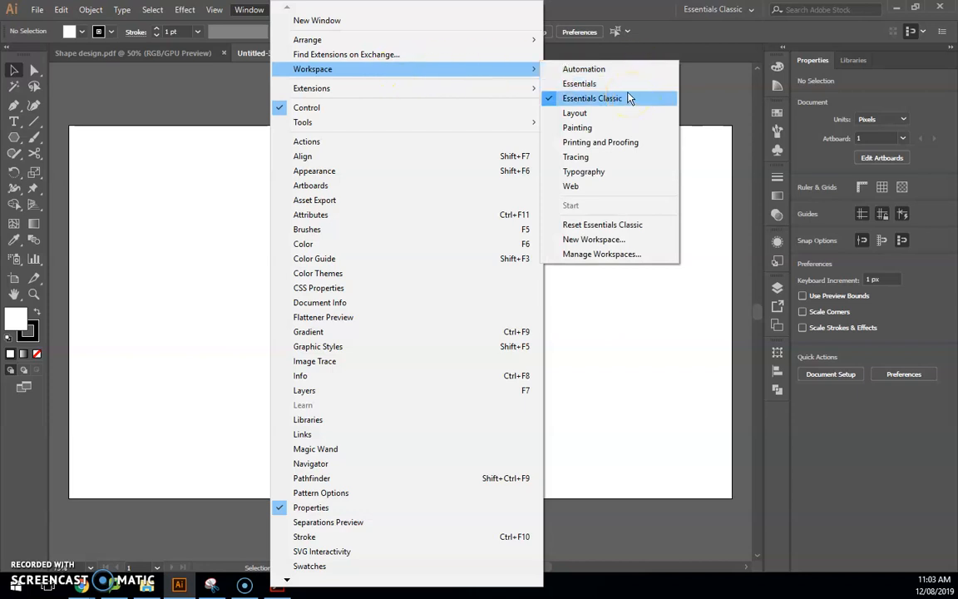
pyautogui.click(601, 226)
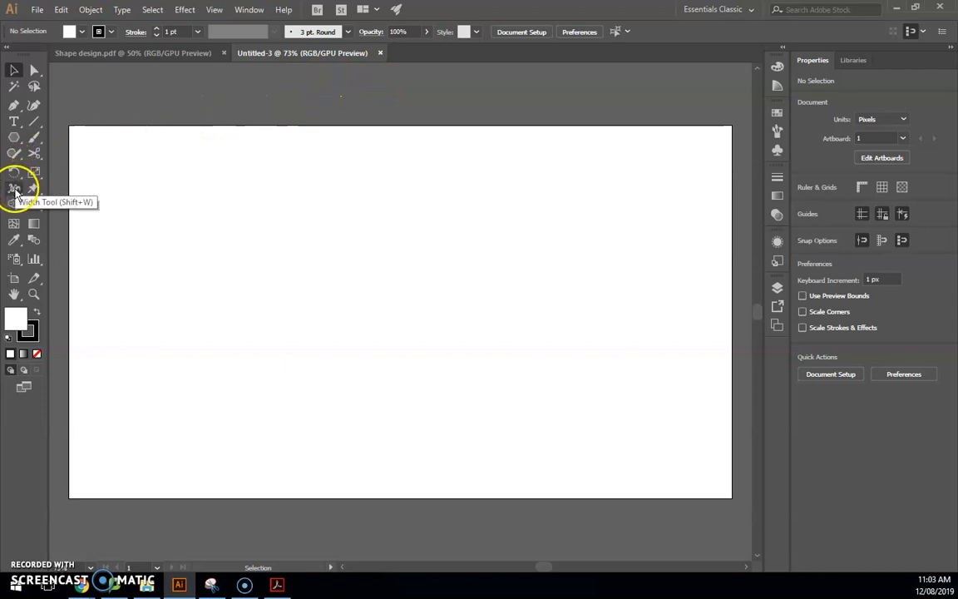
# - Draw a three-sided polygon with a 60 px radius in the upper-left part of the artboard
pyautogui.click(13, 140)
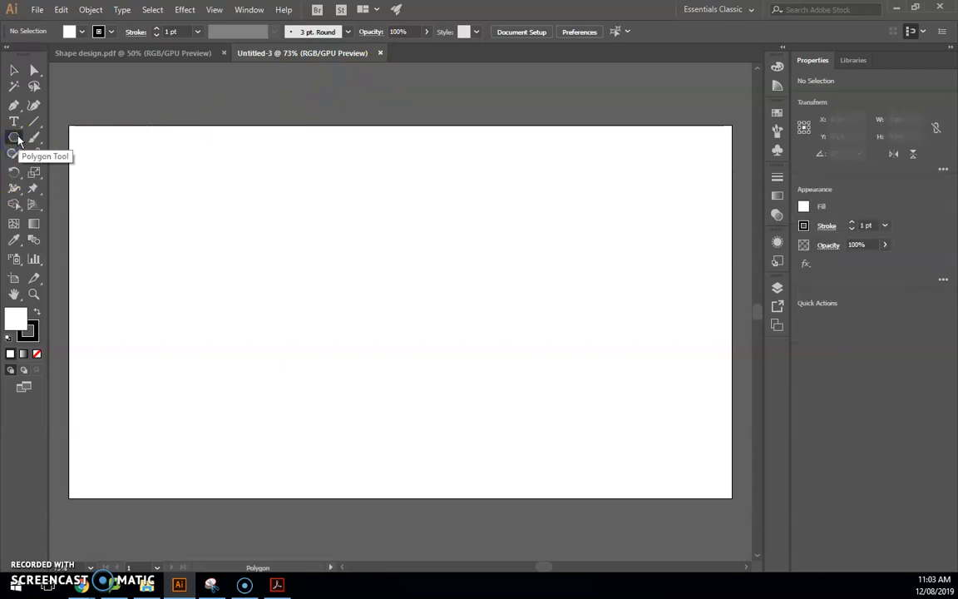
pyautogui.click(16, 138)
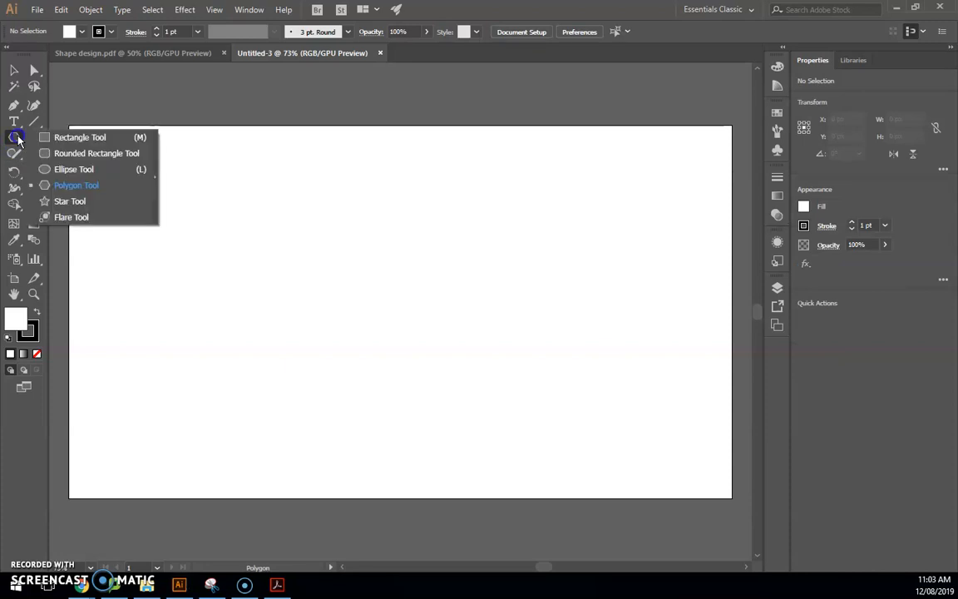
pyautogui.click(73, 188)
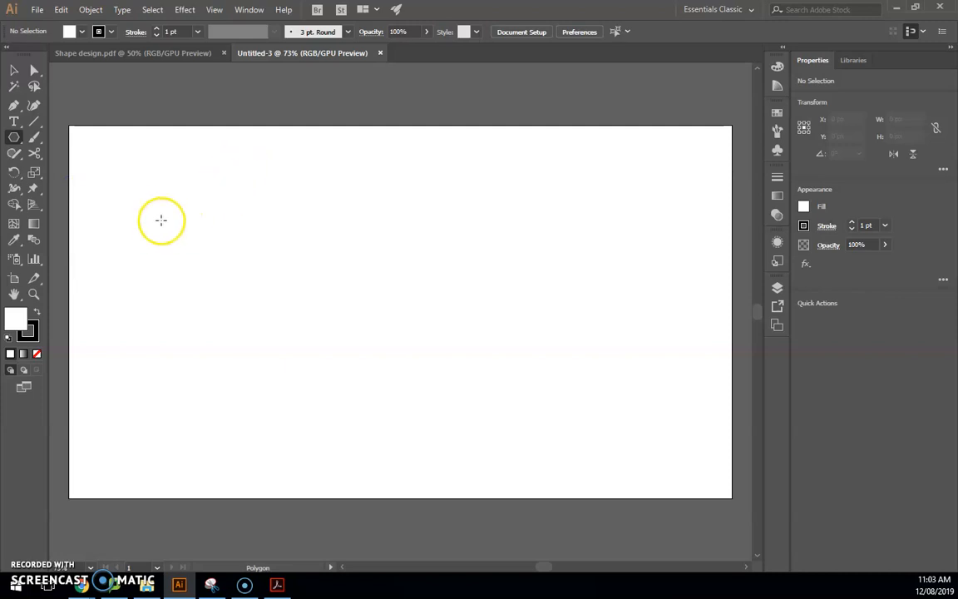
pyautogui.click(191, 242)
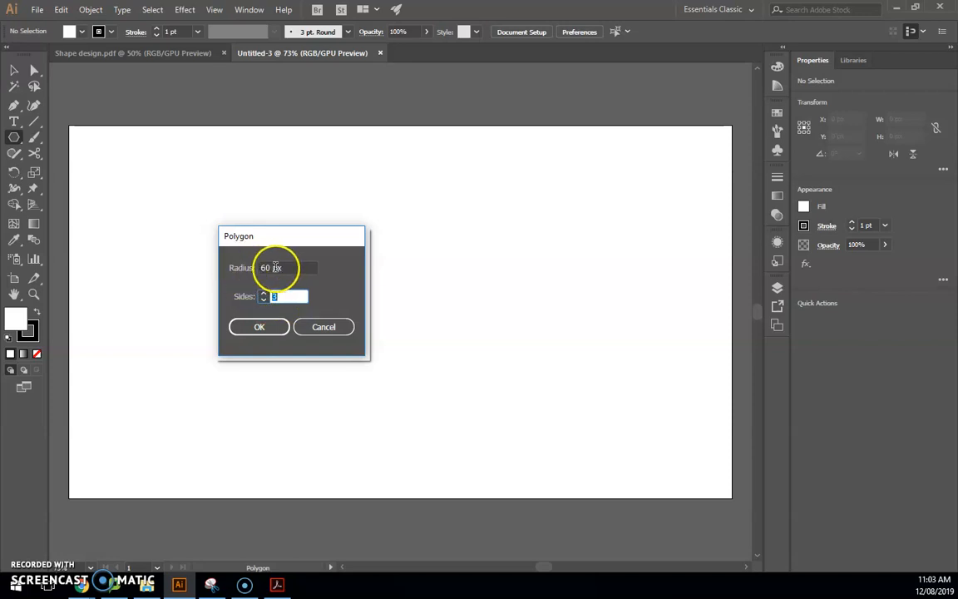
pyautogui.click(265, 327)
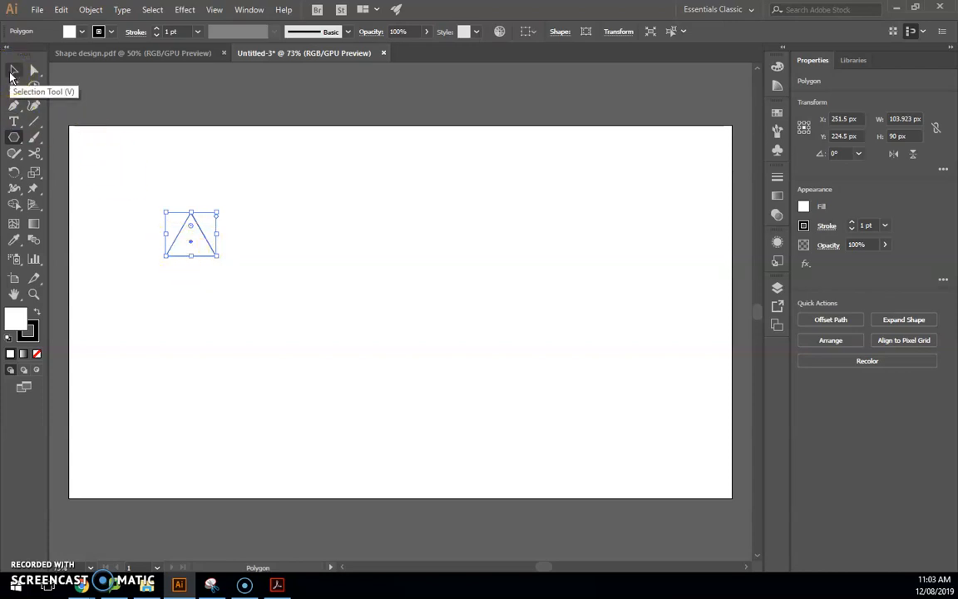
# - Scale the triangle proportionally to about 359 px wide and move it toward the artboard's left edge
pyautogui.click(13, 73)
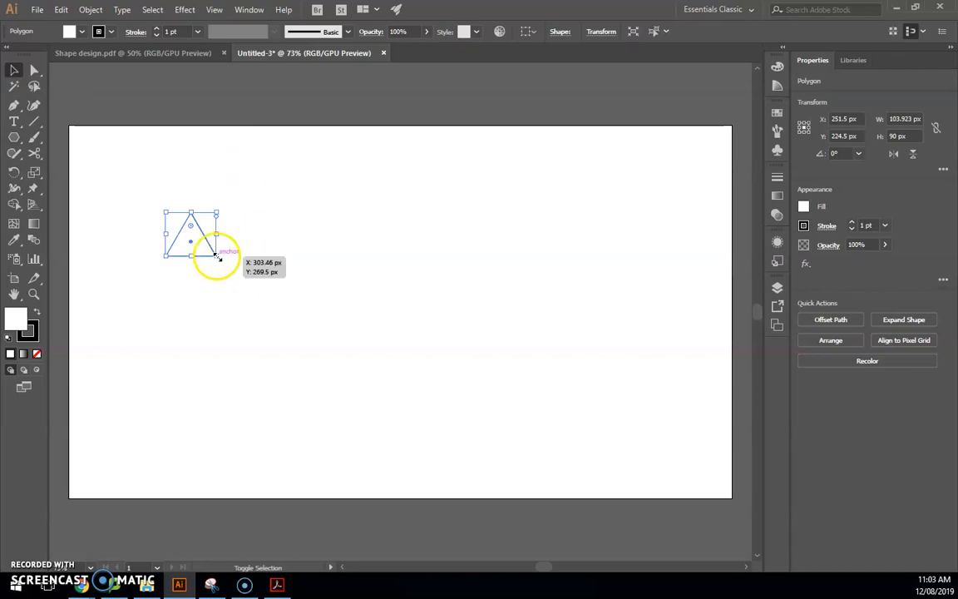
pyautogui.moveTo(217, 257); pyautogui.dragTo(386, 364)
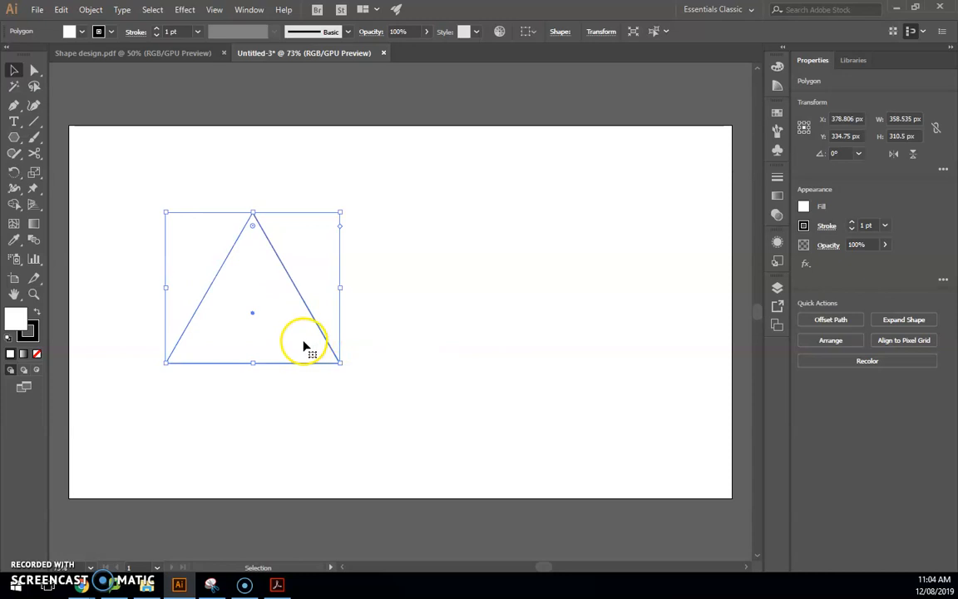
pyautogui.moveTo(320, 332); pyautogui.dragTo(271, 339)
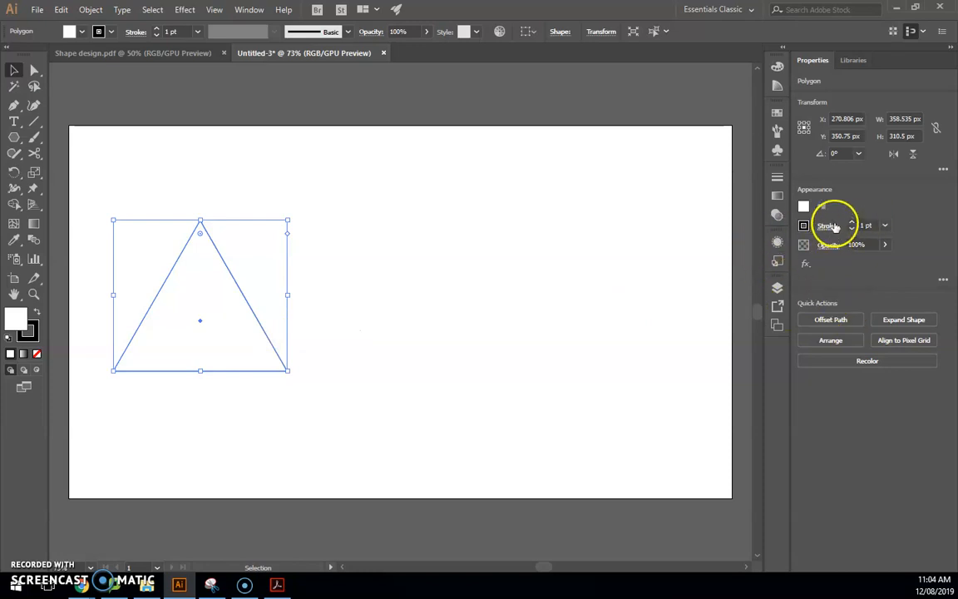
# - Try a black fill on the triangle, and set its fill to none
pyautogui.click(75, 33)
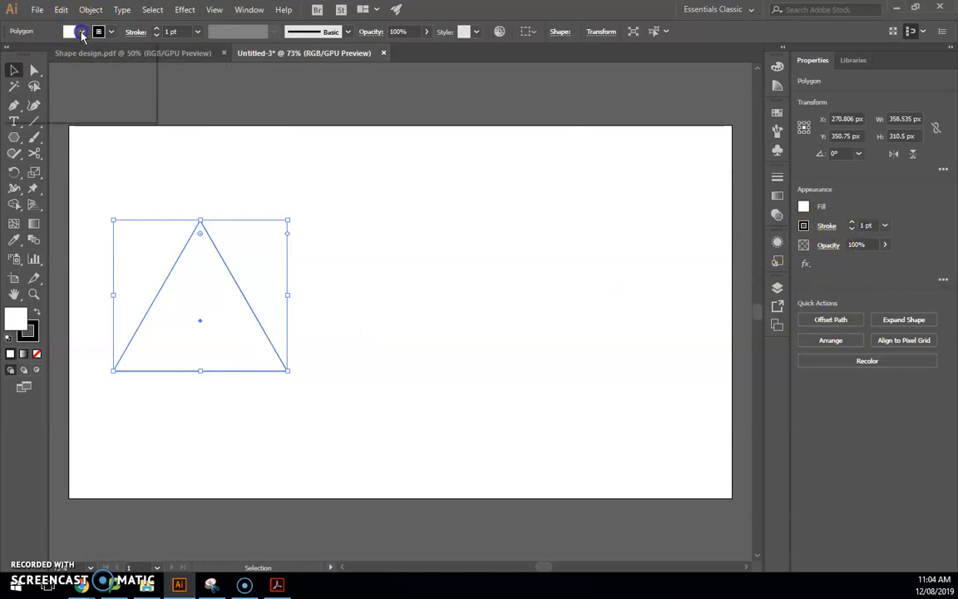
pyautogui.click(35, 56)
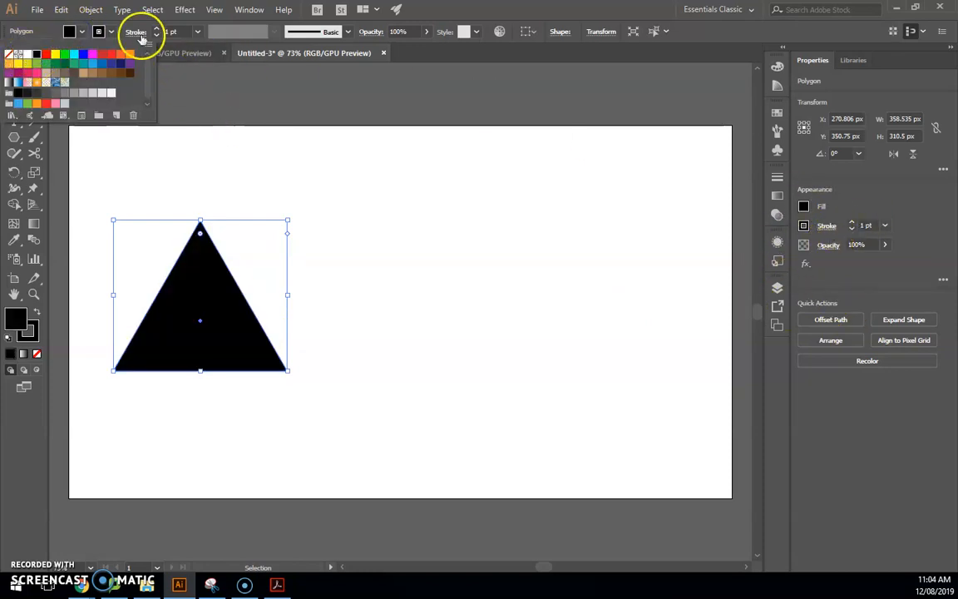
pyautogui.click(82, 33)
pyautogui.click(81, 33)
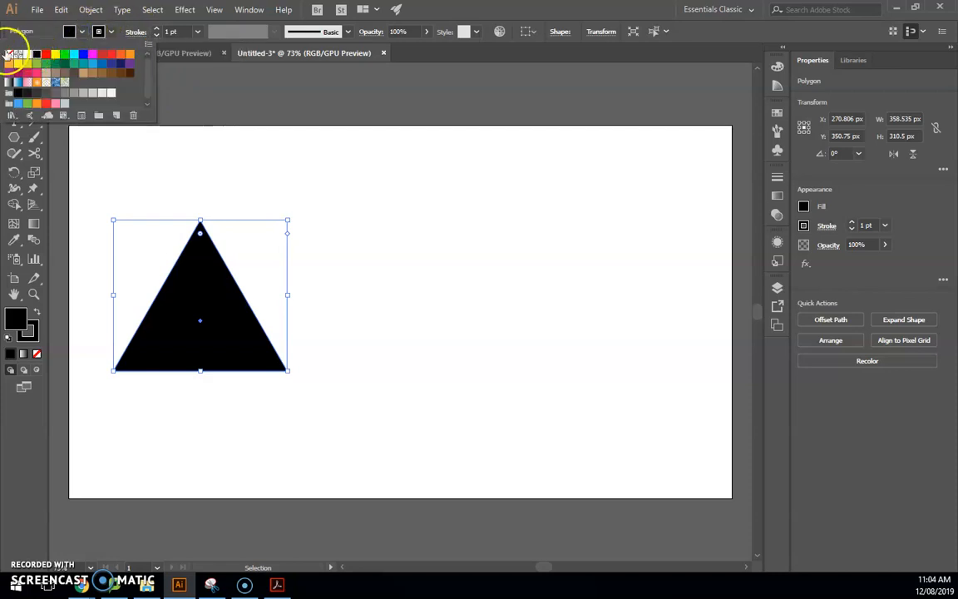
pyautogui.click(8, 54)
# - Give the triangle a black stroke with a weight of 6 pt
pyautogui.click(111, 33)
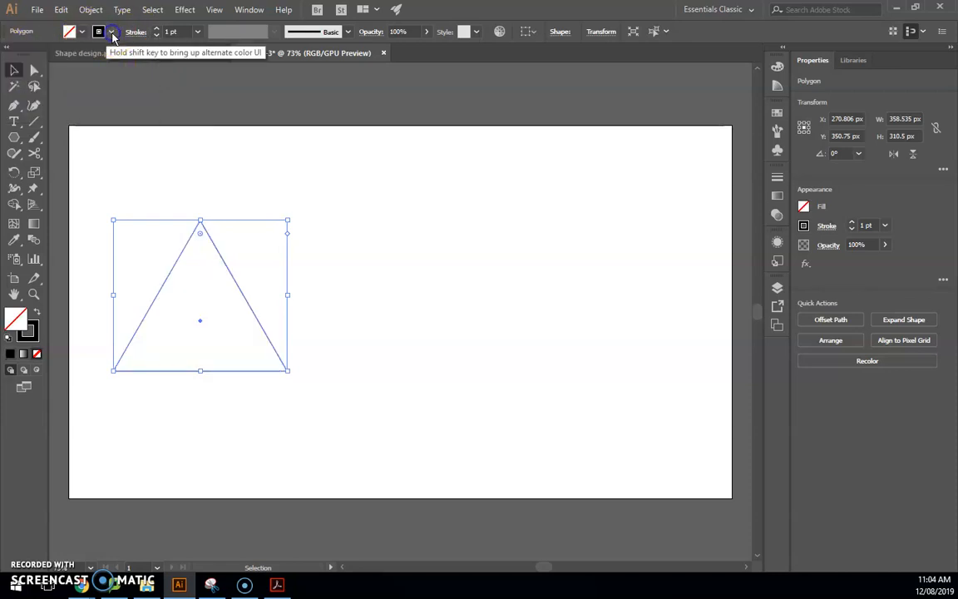
pyautogui.click(112, 33)
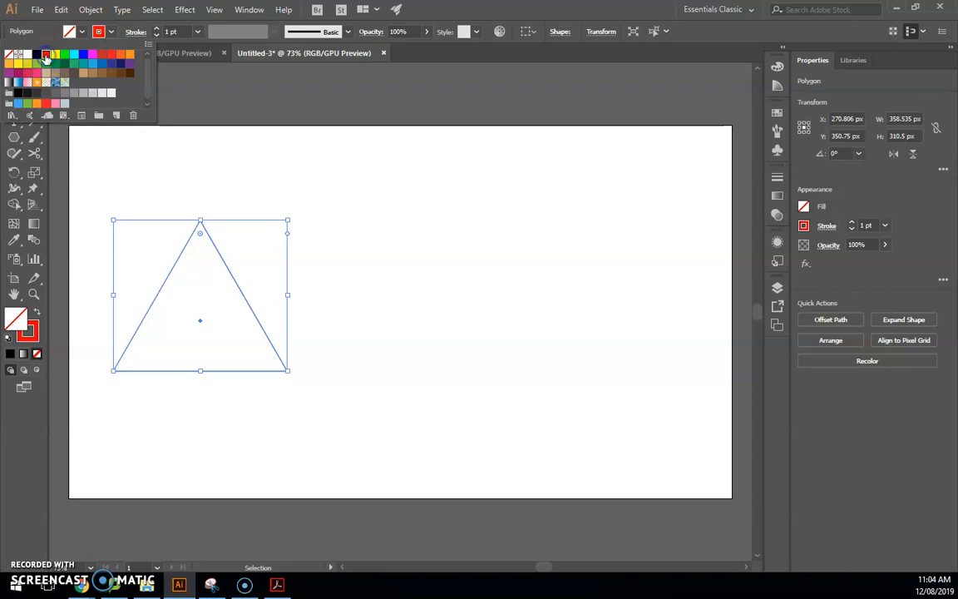
pyautogui.click(155, 29)
pyautogui.click(155, 29)
pyautogui.click(155, 29)
pyautogui.click(155, 29)
pyautogui.click(155, 30)
pyautogui.click(112, 33)
pyautogui.click(37, 55)
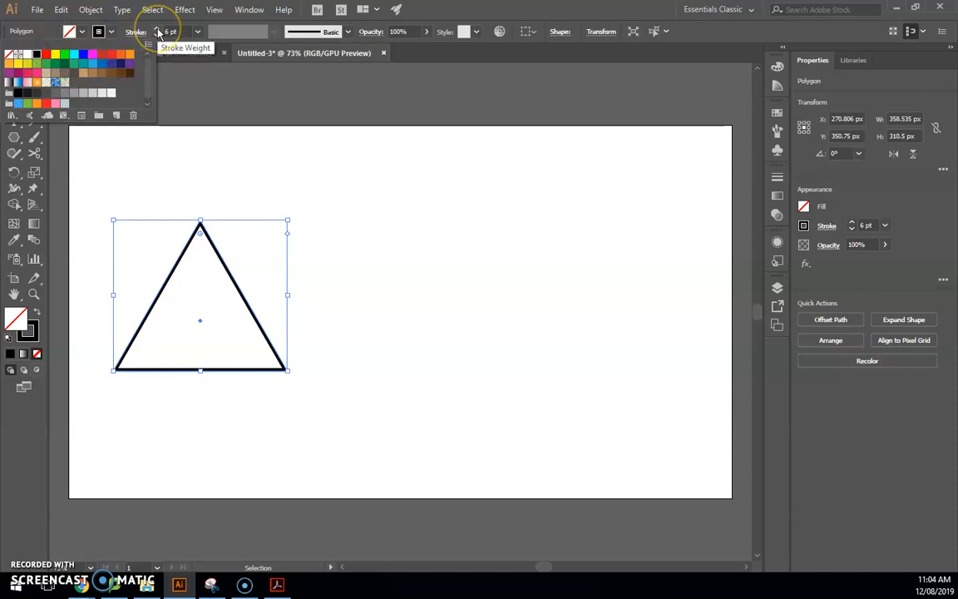
# - Check the reference PDF and set the triangle's stroke weight to 8 pt
pyautogui.moveTo(0, 141); pyautogui.dragTo(0, 42)
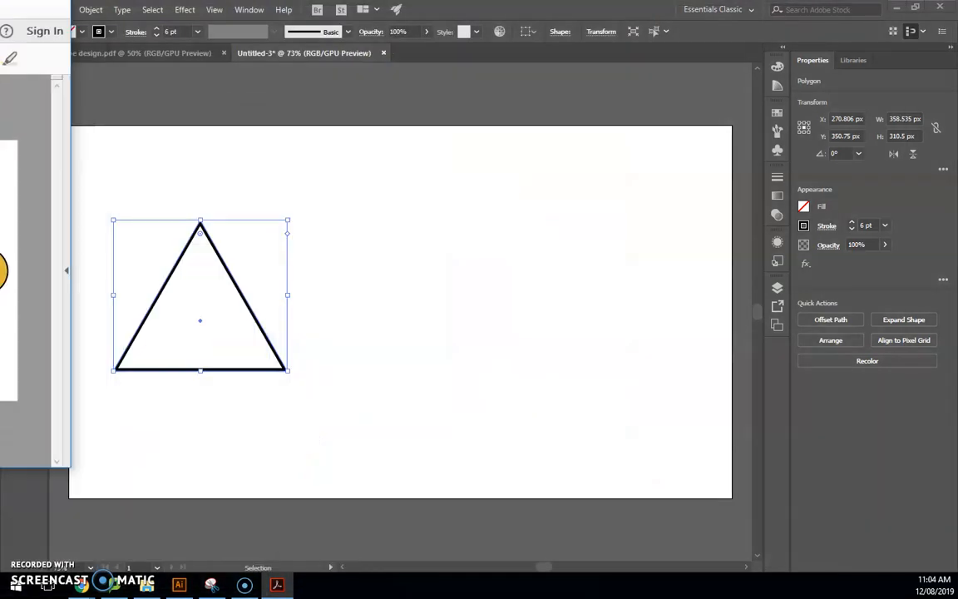
pyautogui.click(156, 30)
pyautogui.click(157, 31)
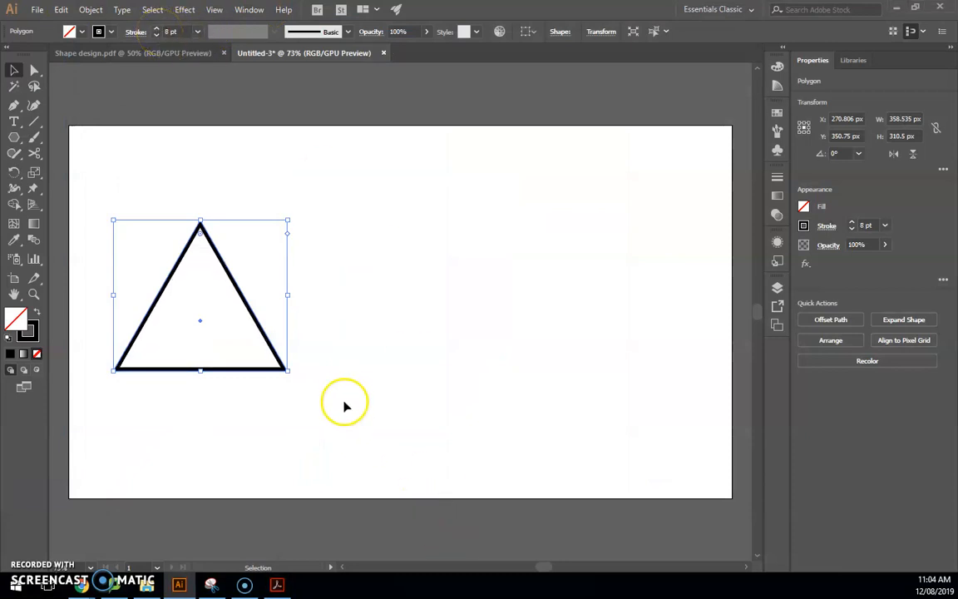
pyautogui.click(346, 400)
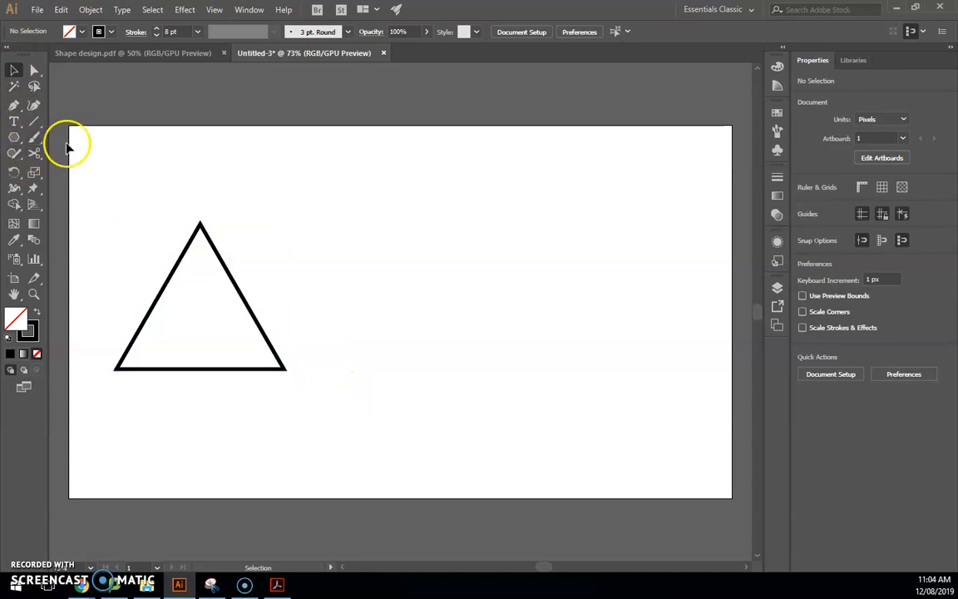
# - Draw a circle about 154 px in diameter outward from the triangle's centre with the Ellipse tool
pyautogui.click(14, 137)
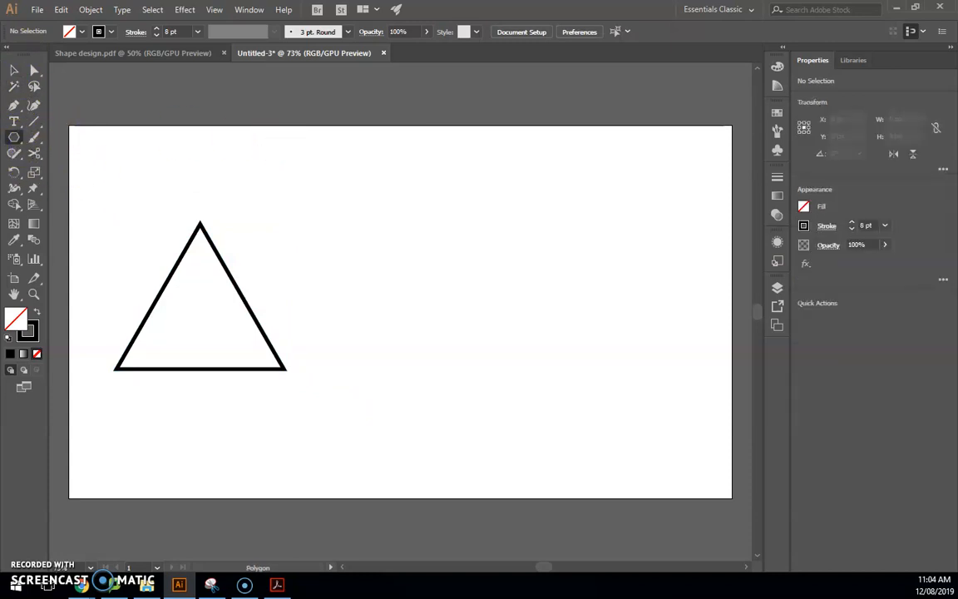
pyautogui.moveTo(17, 140); pyautogui.dragTo(31, 142)
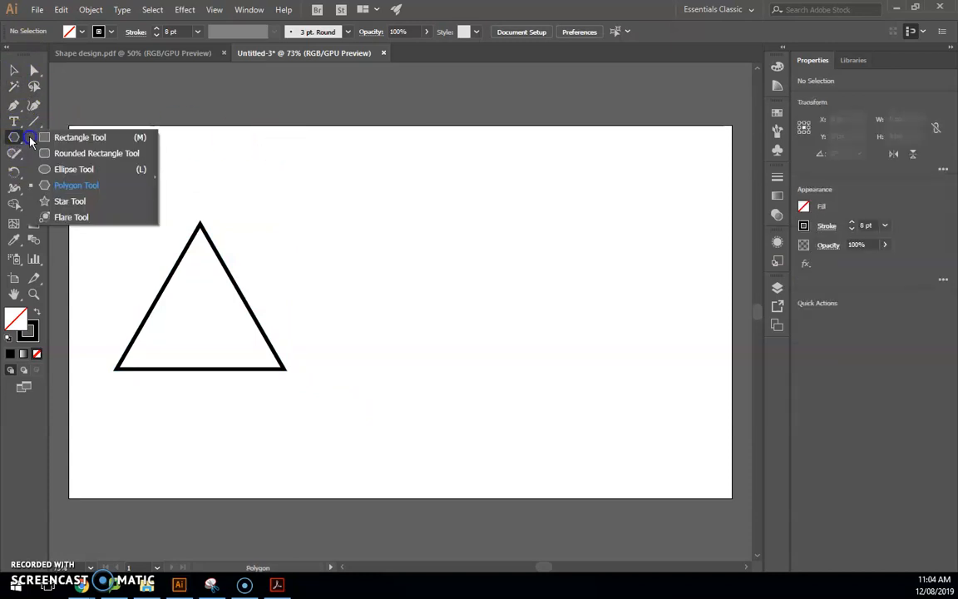
pyautogui.click(68, 169)
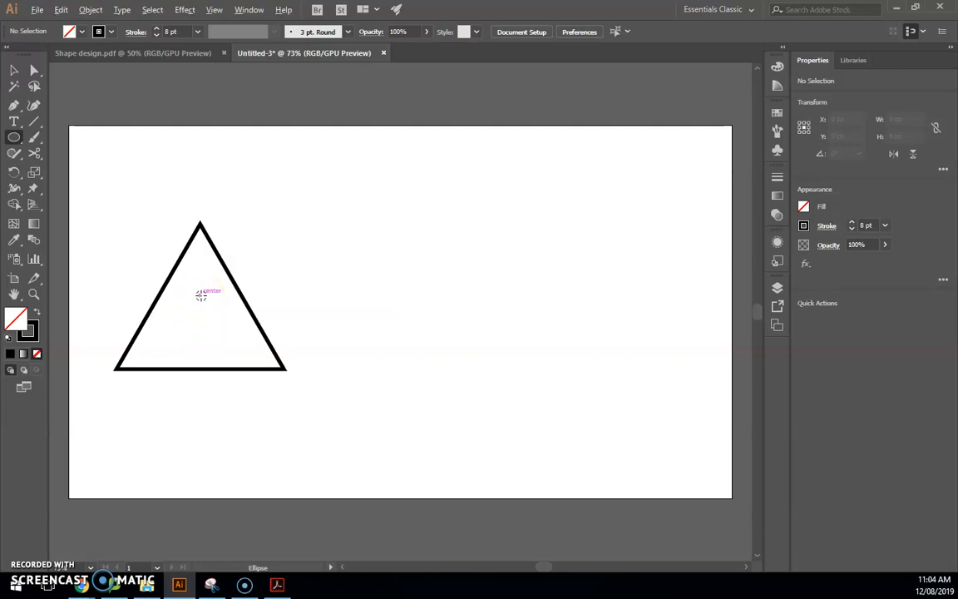
pyautogui.moveTo(201, 296); pyautogui.dragTo(238, 317)
# - Nudge the circle straight down inside the triangle until its centre is at Y 406 px
pyautogui.press('Down')
pyautogui.press('Down')
pyautogui.press('Down')
pyautogui.press('Down')
pyautogui.press('Down')
pyautogui.press('Down')
pyautogui.press('Down')
pyautogui.press('Down')
pyautogui.press('Down')
pyautogui.press('Down')
pyautogui.press('Down')
pyautogui.press('Down')
pyautogui.press('Down')
pyautogui.press('Down')
pyautogui.press('Down')
pyautogui.press('Down')
pyautogui.press('Down')
pyautogui.press('Down')
pyautogui.press('Down')
pyautogui.press('Down')
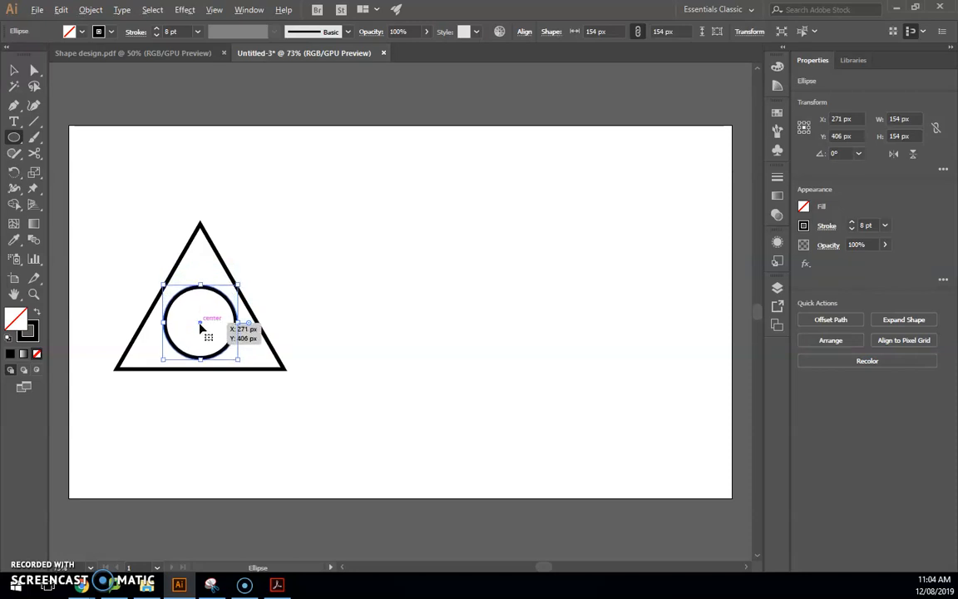
# - Enlarge the circle from its centre to about 196 px in diameter and deselect it
pyautogui.moveTo(199, 326); pyautogui.dragTo(253, 276)
pyautogui.click(254, 279)
pyautogui.click(312, 304)
pyautogui.click(509, 317)
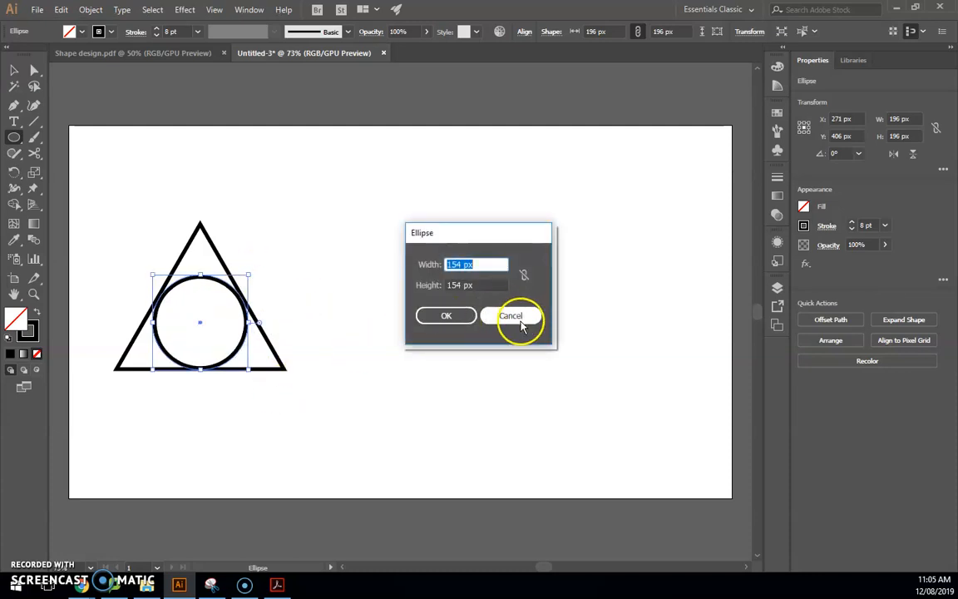
pyautogui.click(519, 316)
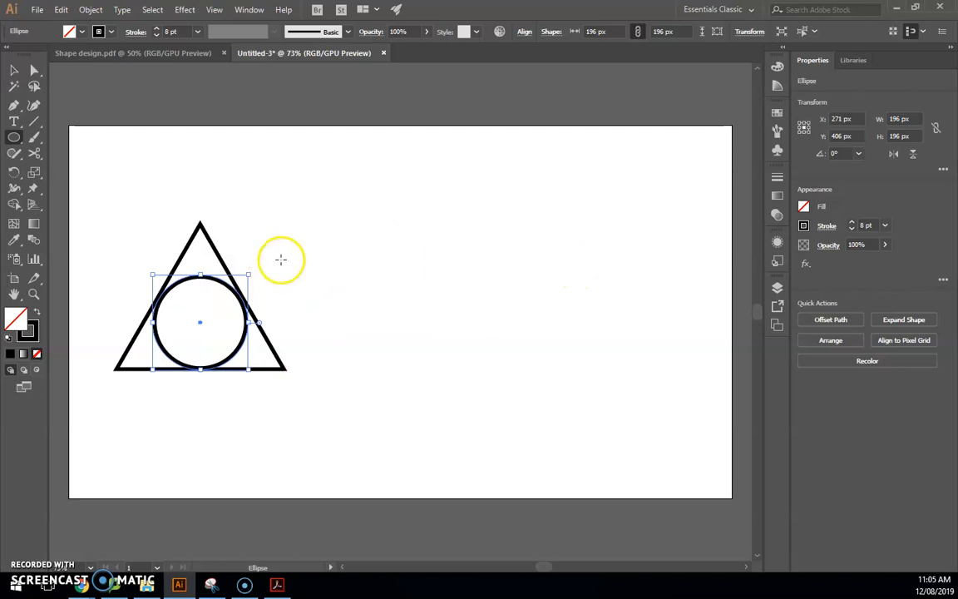
pyautogui.press('v')
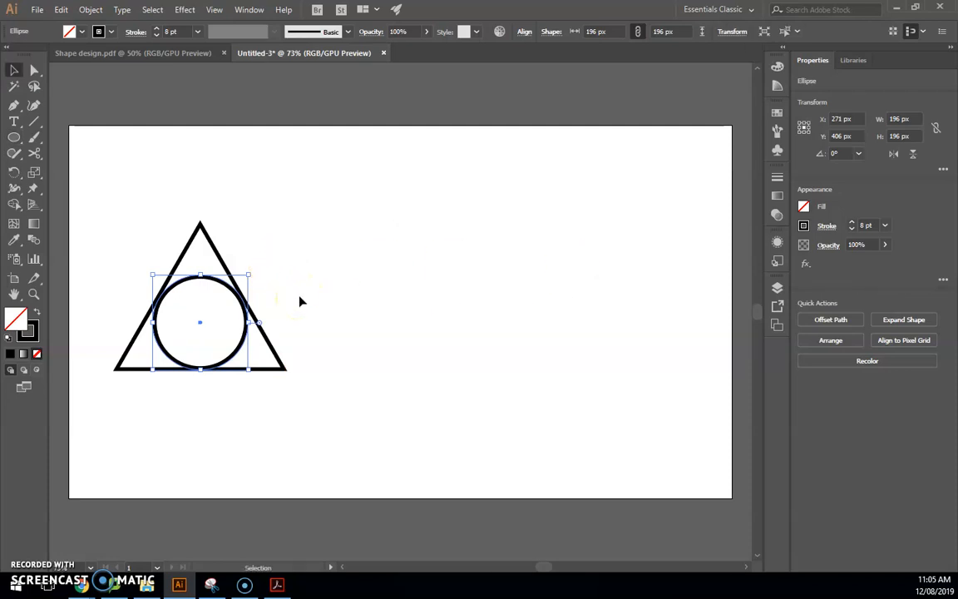
pyautogui.click(300, 299)
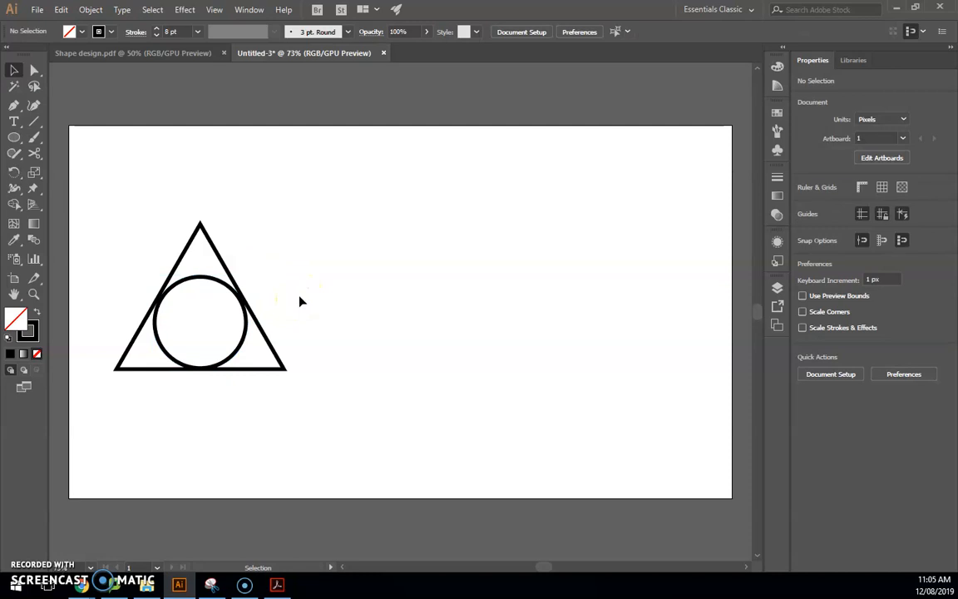
# - Enlarge the circle from its centre to about 202 px and nudge it up 5 px to fit against the triangle's three sides
pyautogui.scroll(3, 184, 316)
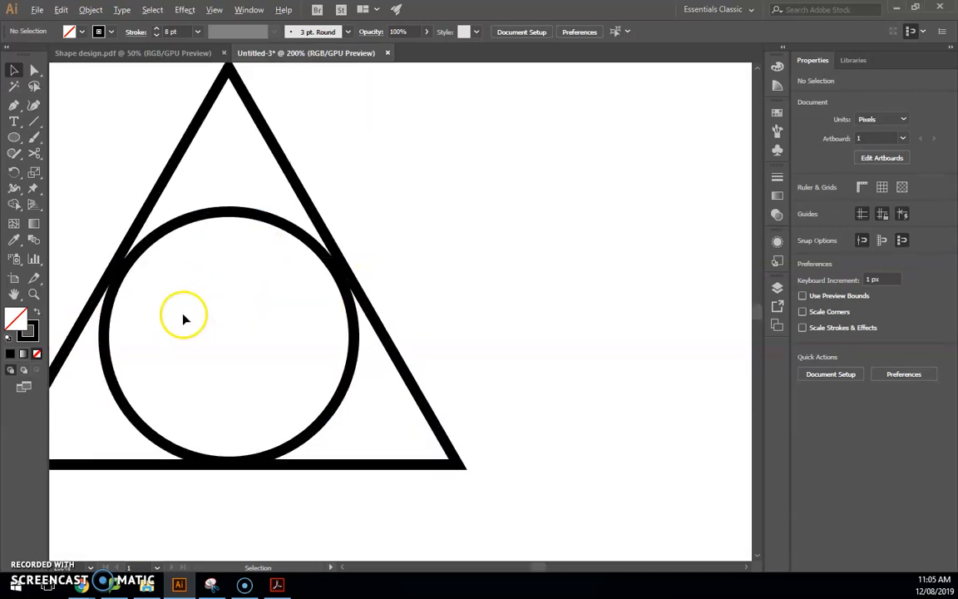
pyautogui.click(348, 301)
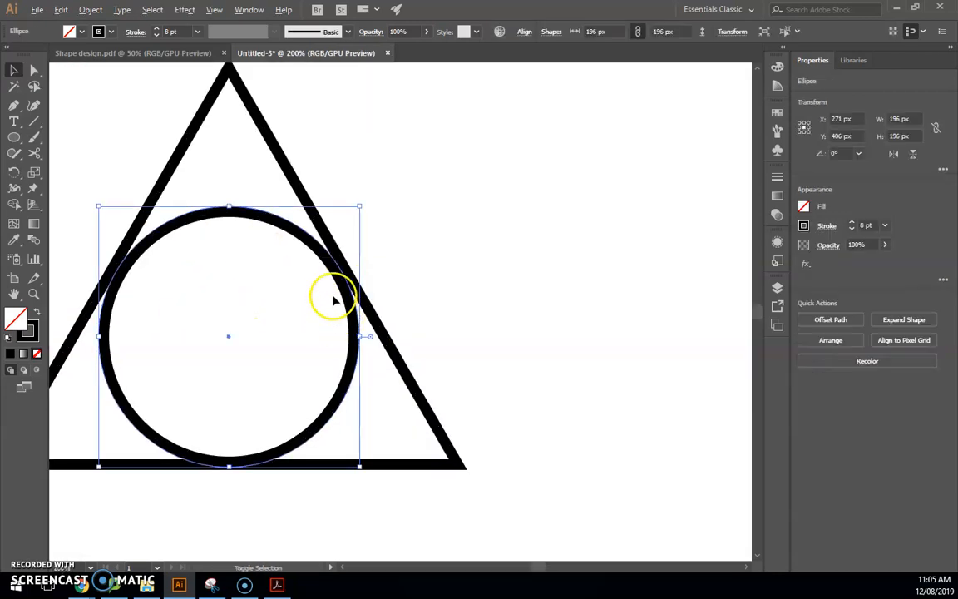
pyautogui.moveTo(361, 204); pyautogui.dragTo(365, 205)
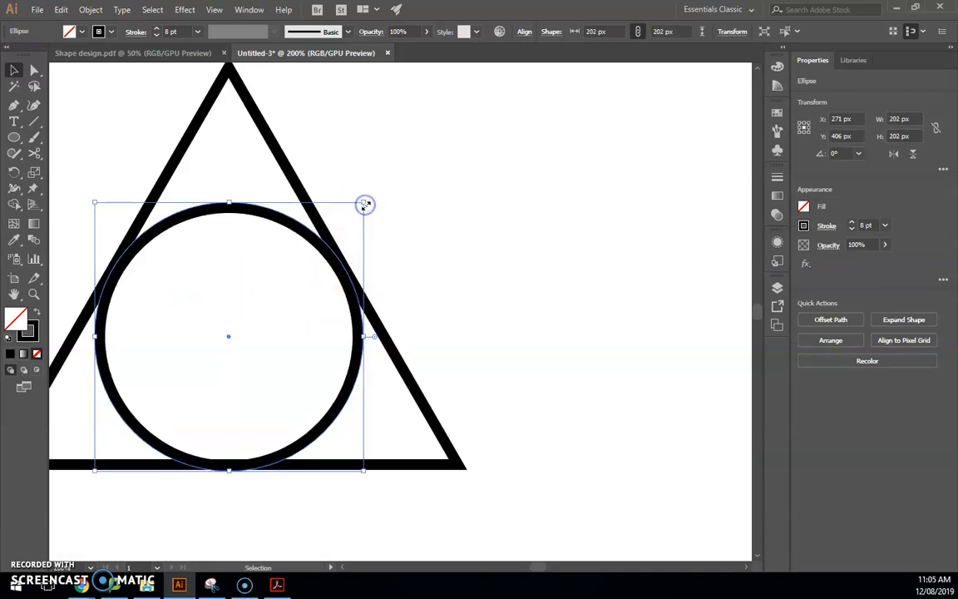
pyautogui.press('Up')
pyautogui.press('Up')
pyautogui.press('Up')
pyautogui.press('Up')
pyautogui.press('Up')
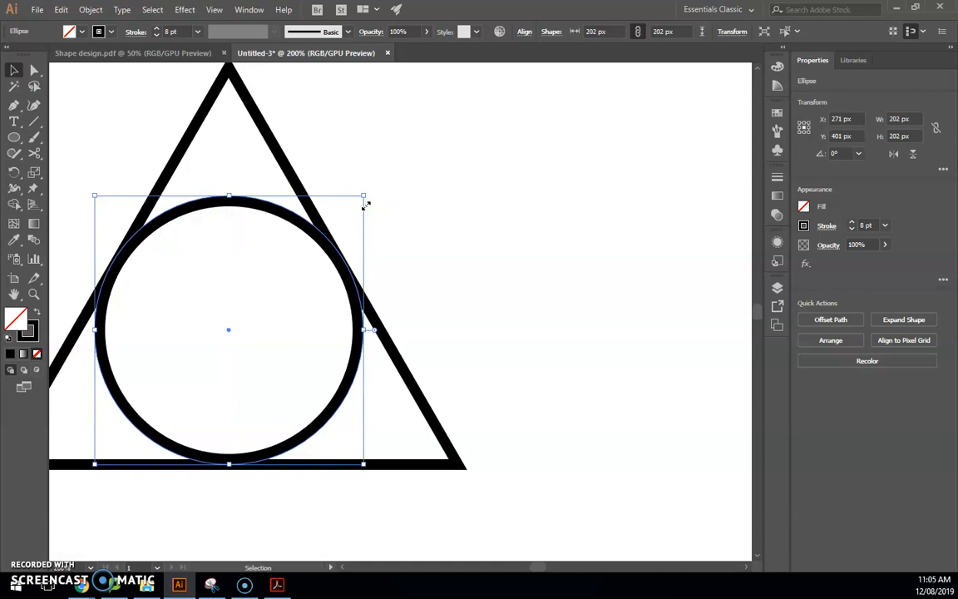
pyautogui.click(440, 232)
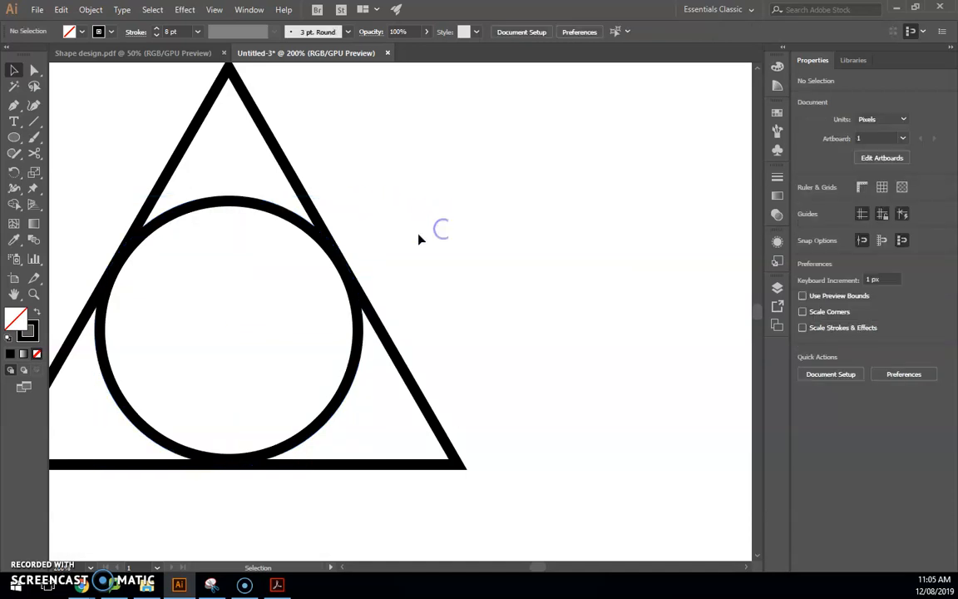
pyautogui.scroll(-3, 293, 234)
pyautogui.scroll(3, 413, 242)
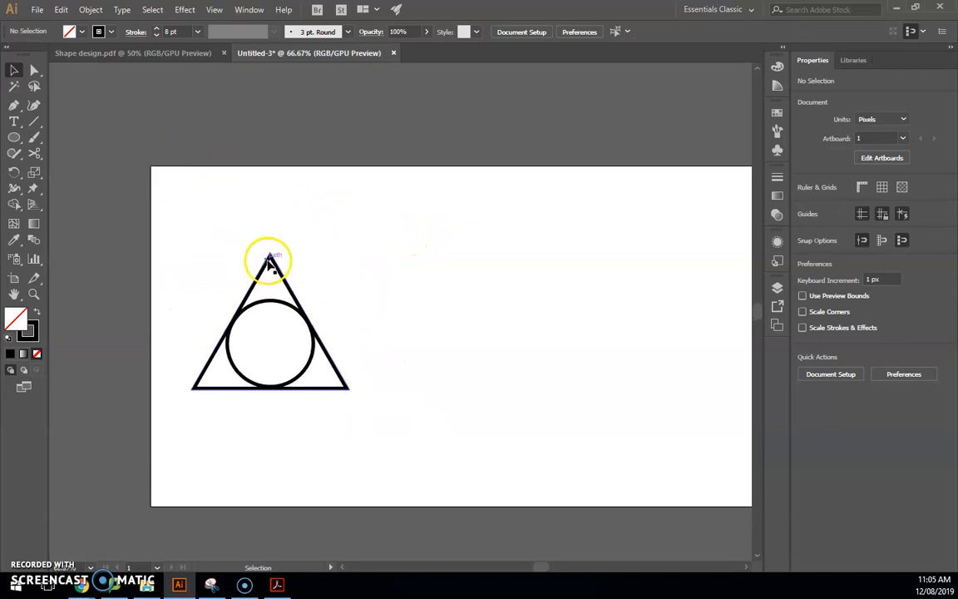
# - Activate the Rectangle tool and set its fill to black with no stroke
pyautogui.click(15, 139)
pyautogui.click(54, 139)
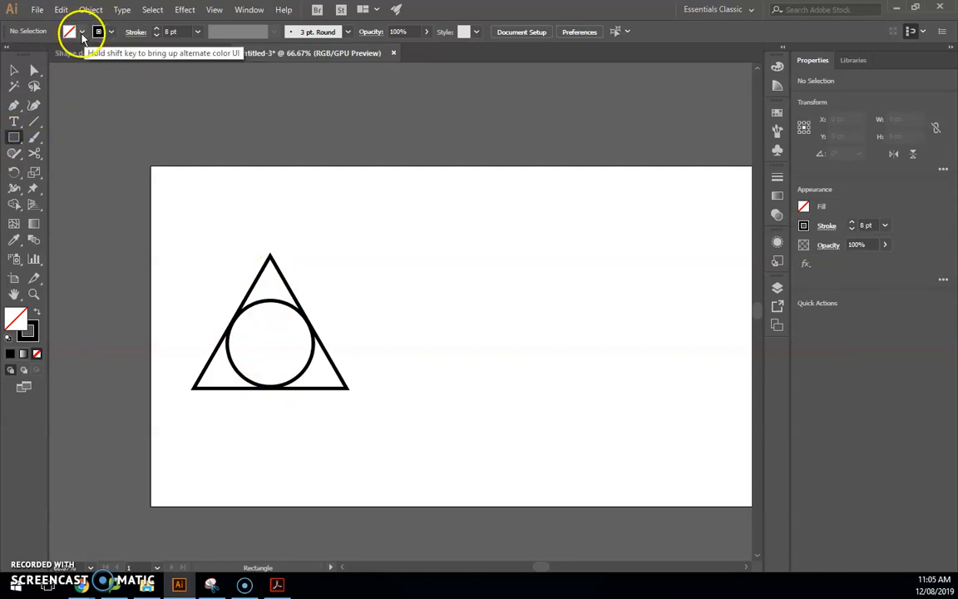
pyautogui.click(81, 32)
pyautogui.click(38, 54)
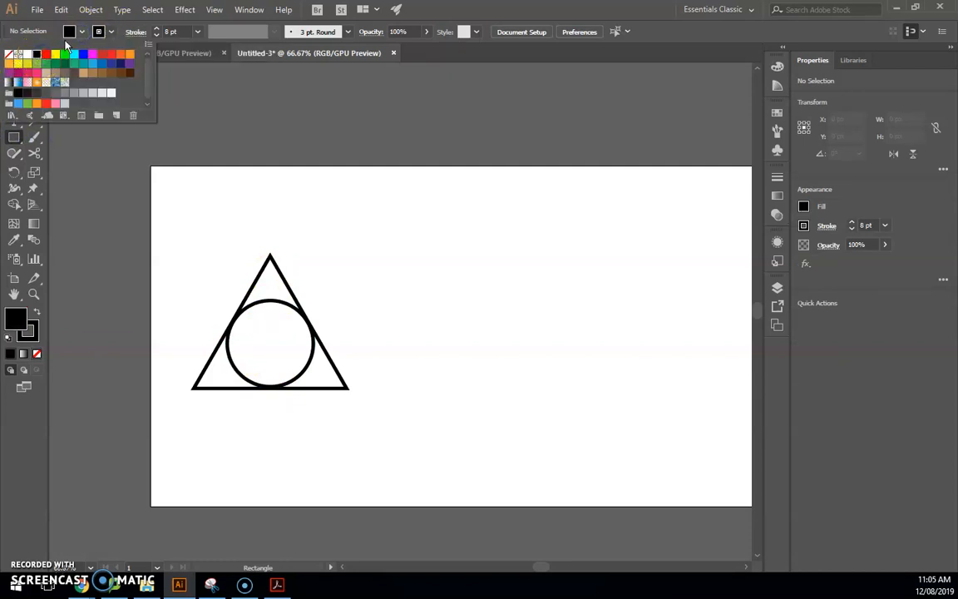
pyautogui.click(110, 33)
pyautogui.click(110, 33)
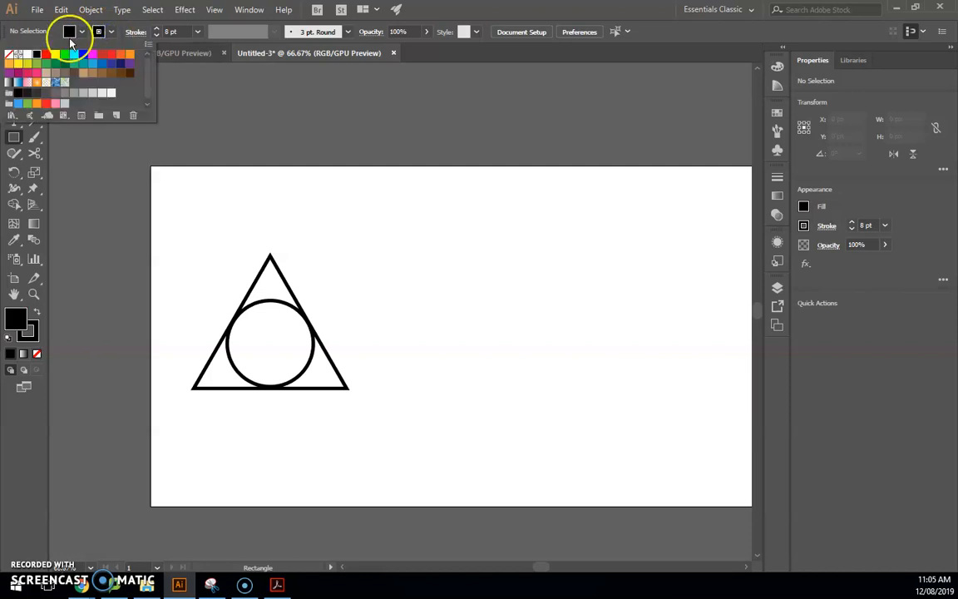
pyautogui.click(13, 55)
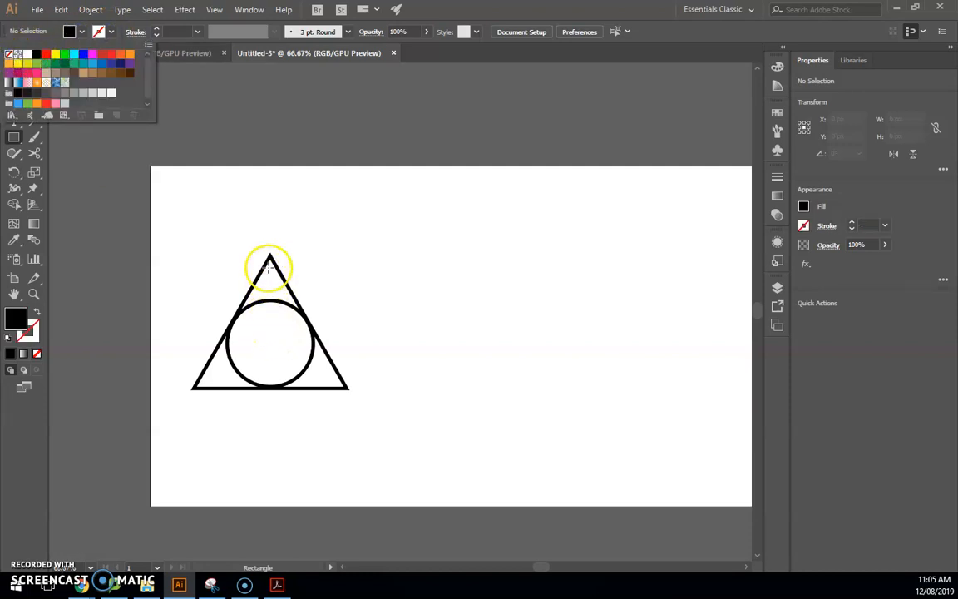
pyautogui.click(471, 15)
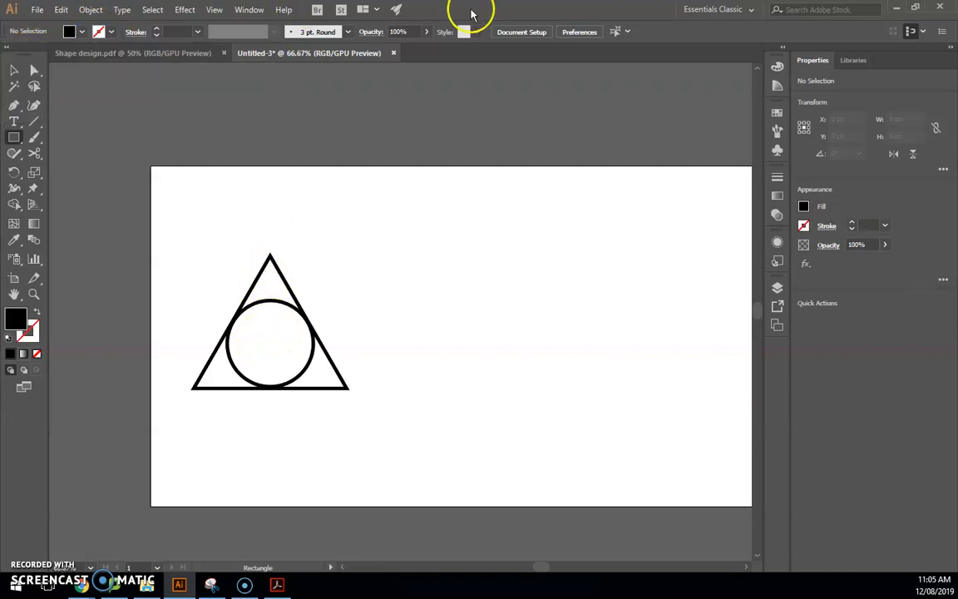
# - Draw a thin vertical rectangle about 11 by 288 px from just inside the triangle's apex down to the middle of its base
pyautogui.scroll(2, 235, 278)
pyautogui.scroll(-3, 307, 313)
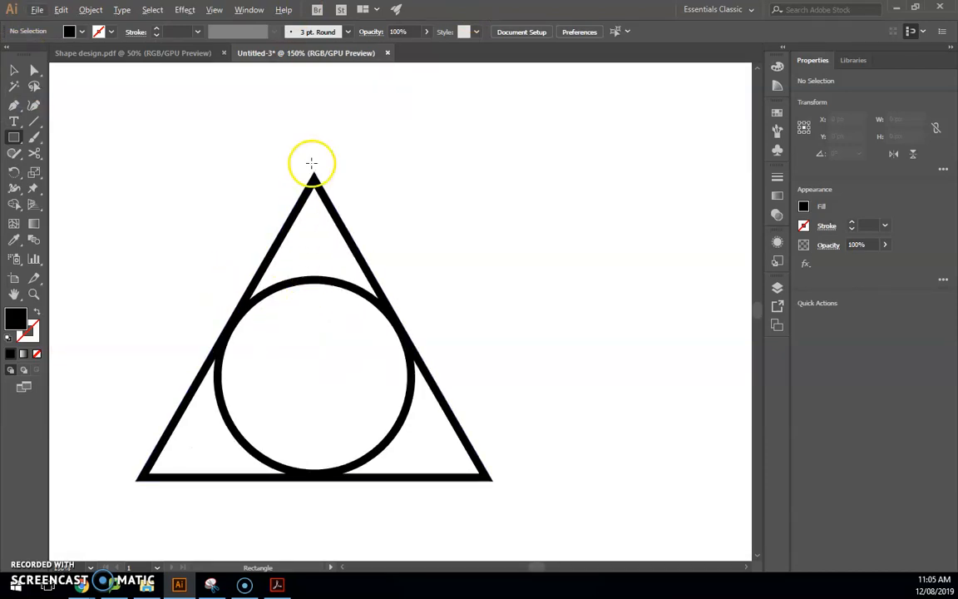
pyautogui.moveTo(309, 191)
pyautogui.mouseDown()
pyautogui.moveTo(328, 440)
pyautogui.moveTo(319, 479)
pyautogui.mouseUp()
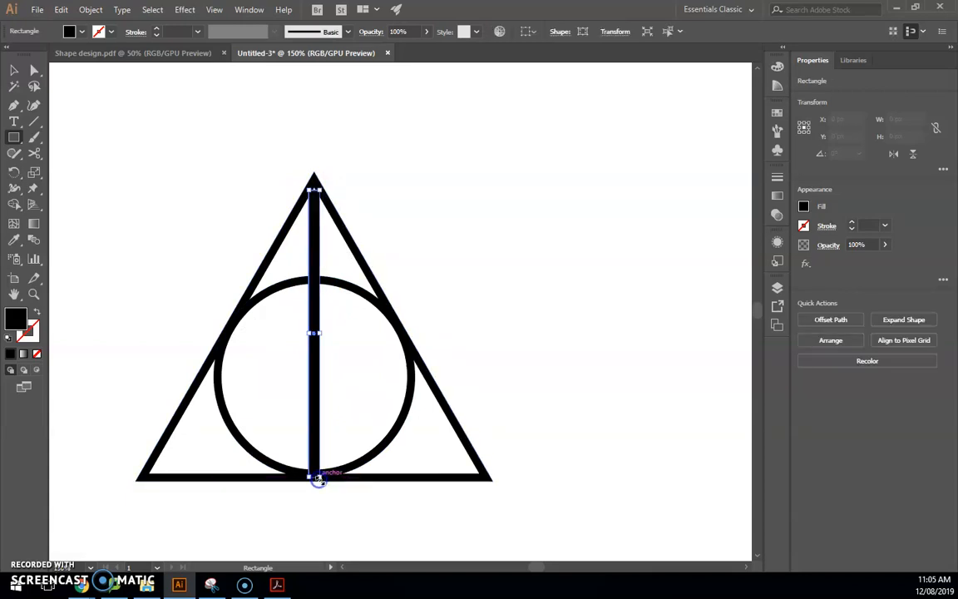
# - Extend the bar's upper end into the triangle's apex, making the bar about 292 px high
pyautogui.scroll(2, 312, 228)
pyautogui.scroll(4, 308, 225)
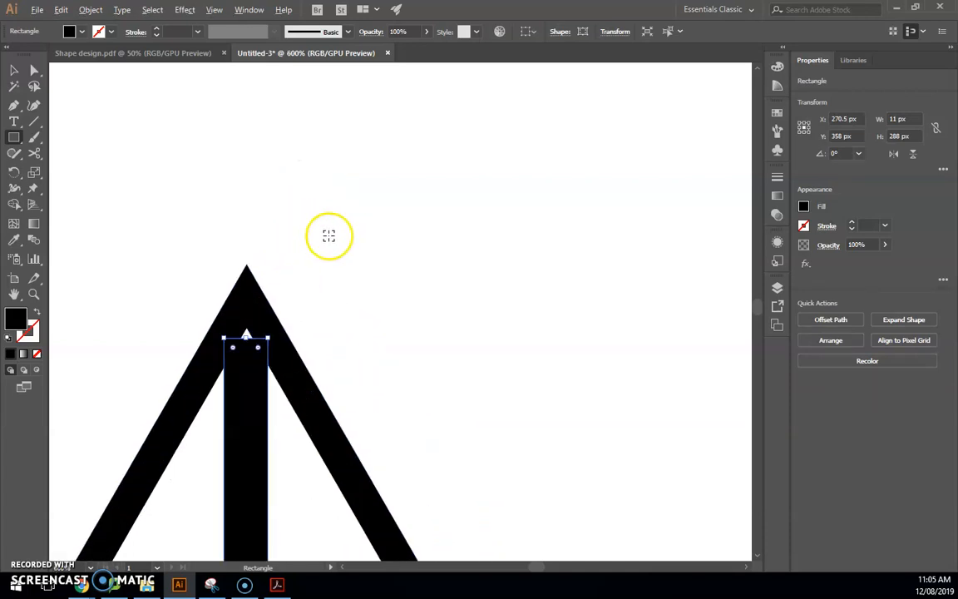
pyautogui.moveTo(240, 327)
pyautogui.mouseDown()
pyautogui.moveTo(246, 334)
pyautogui.moveTo(245, 324)
pyautogui.mouseUp()
pyautogui.scroll(-15, 241, 346)
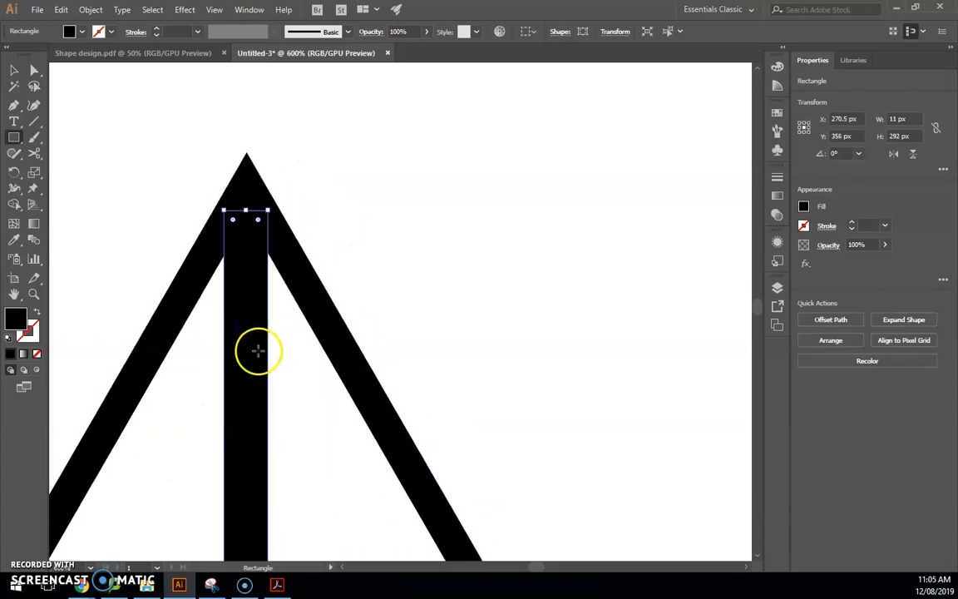
# - Align the triangle, circle and vertical bar on their horizontal centres, leaving nothing selected
pyautogui.scroll(-3, 227, 341)
pyautogui.scroll(-2, 225, 338)
pyautogui.scroll(-2, 191, 346)
pyautogui.scroll(-2, 191, 346)
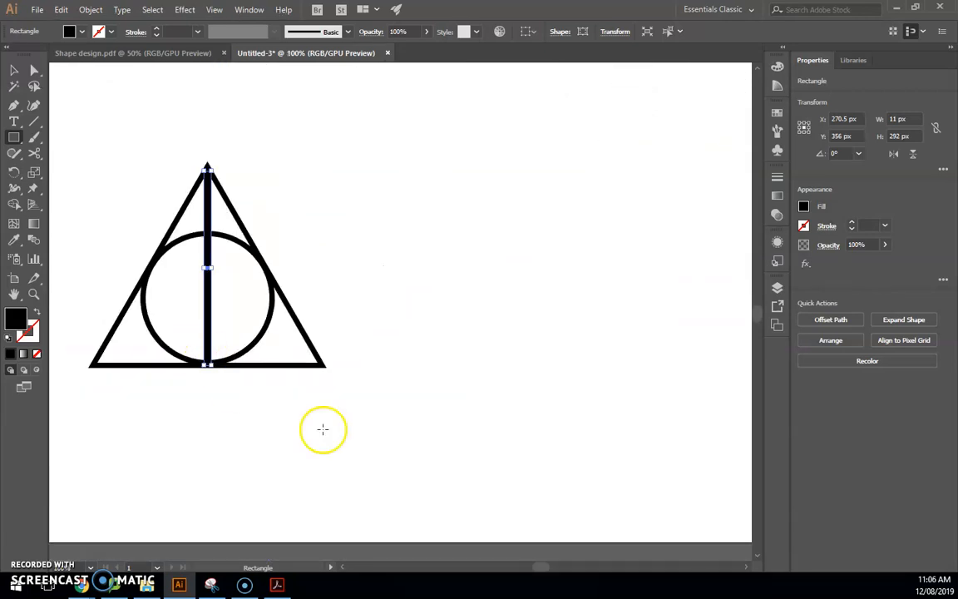
pyautogui.moveTo(546, 566); pyautogui.dragTo(541, 567)
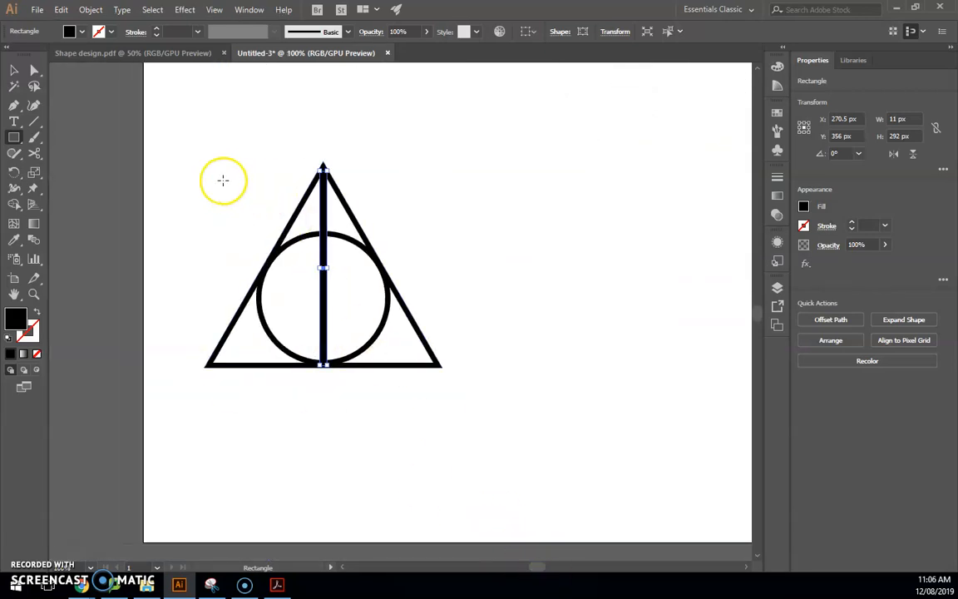
pyautogui.press('v')
pyautogui.moveTo(194, 123); pyautogui.dragTo(482, 407)
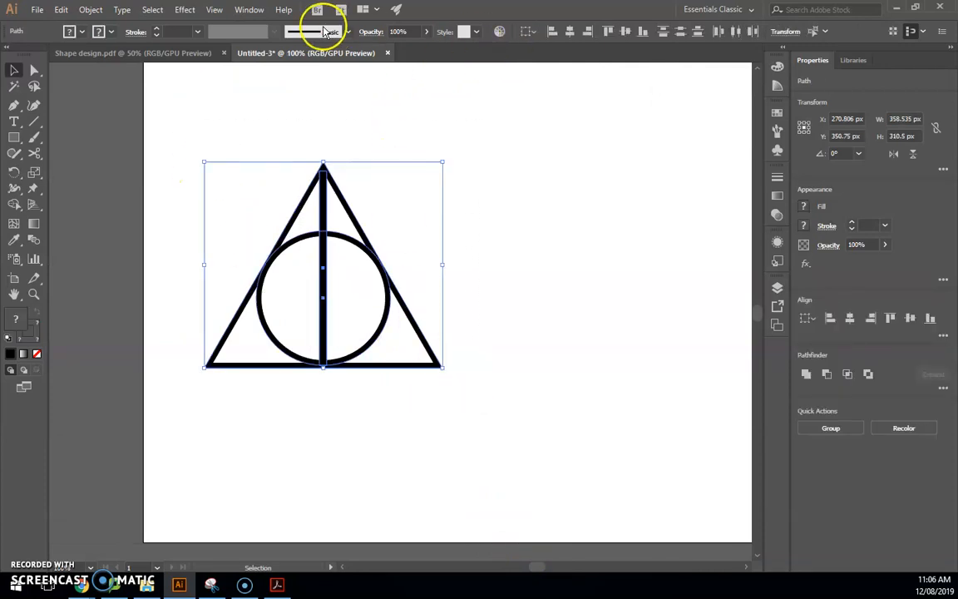
pyautogui.click(569, 33)
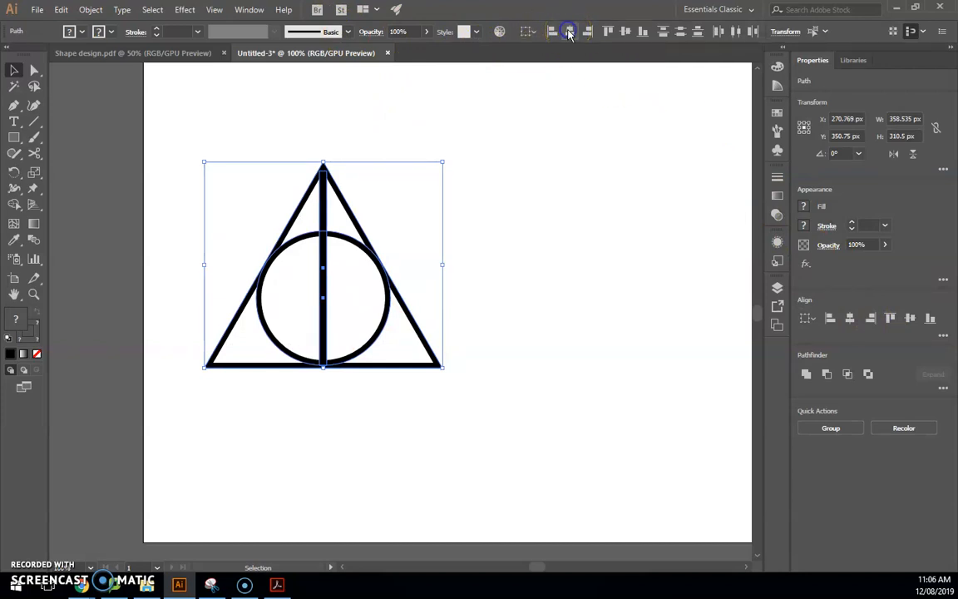
pyautogui.click(549, 231)
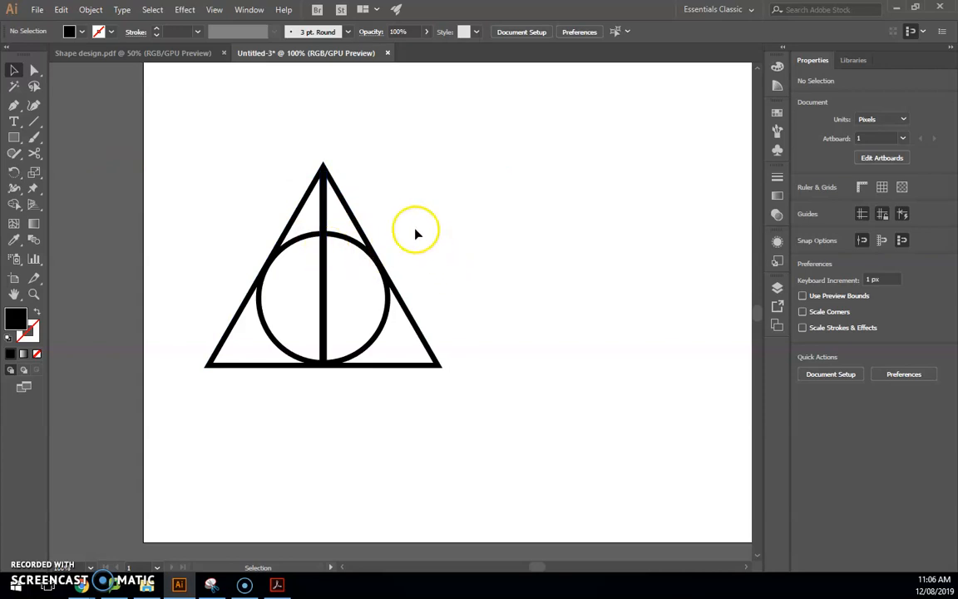
pyautogui.scroll(-1, 406, 234)
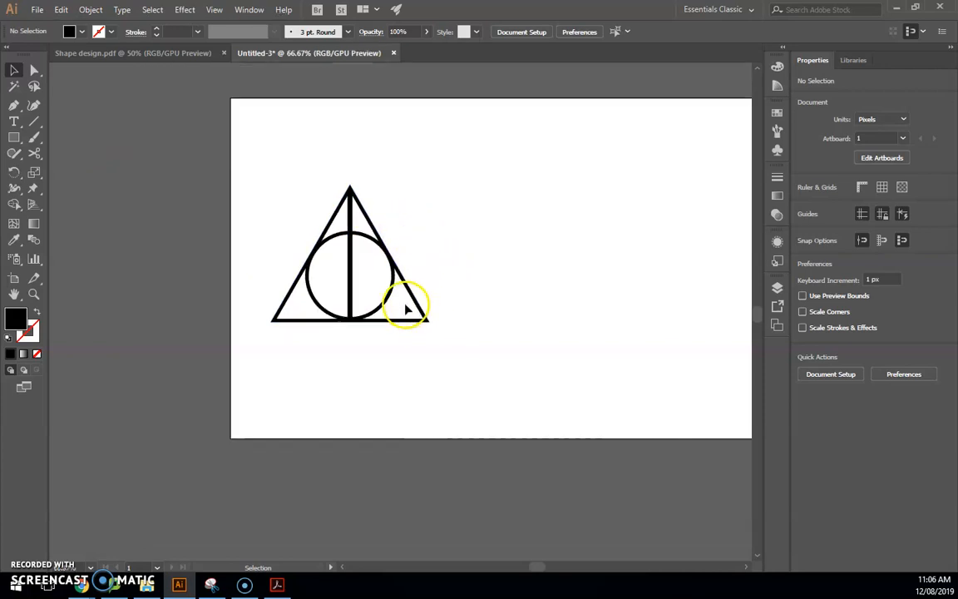